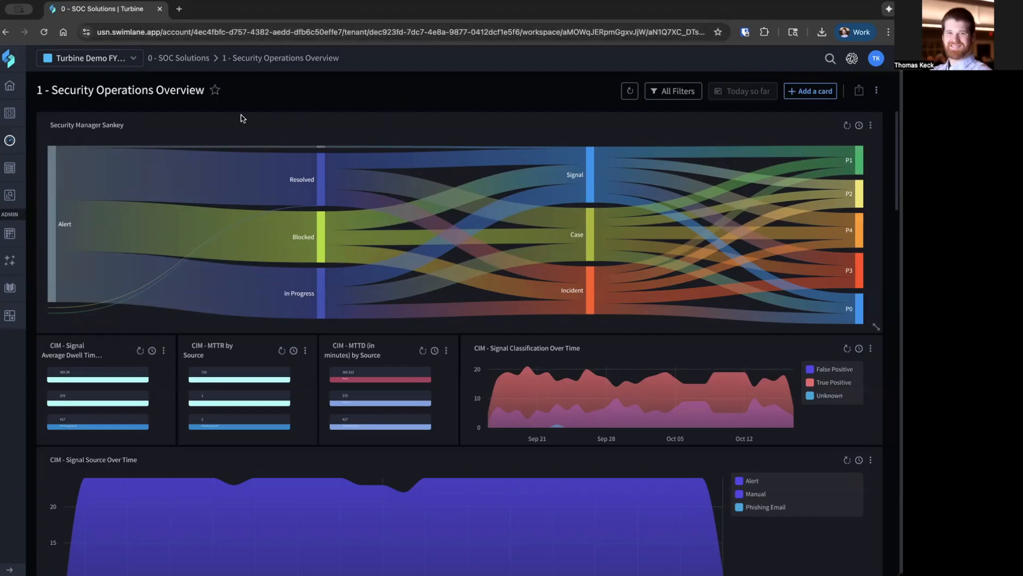
# Display the CIM - Signal Source Over Time dashboard card in search and open its chart editor.
pyautogui.click(16, 144)
pyautogui.moveTo(897, 159); pyautogui.dragTo(897, 201)
pyautogui.scroll(-3, 842, 130)
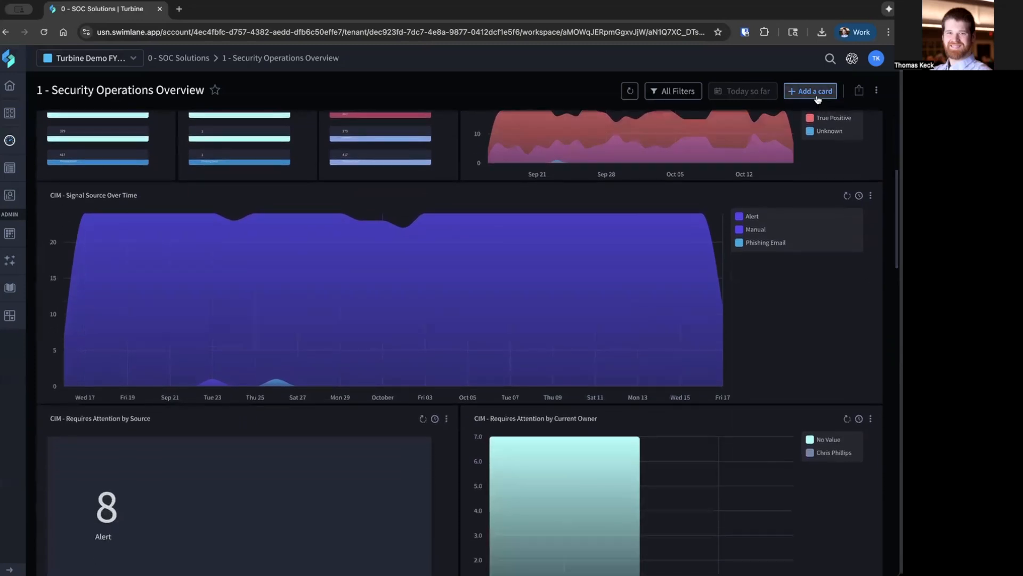
pyautogui.moveTo(896, 206)
pyautogui.mouseDown()
pyautogui.moveTo(889, 240)
pyautogui.moveTo(889, 196)
pyautogui.mouseUp()
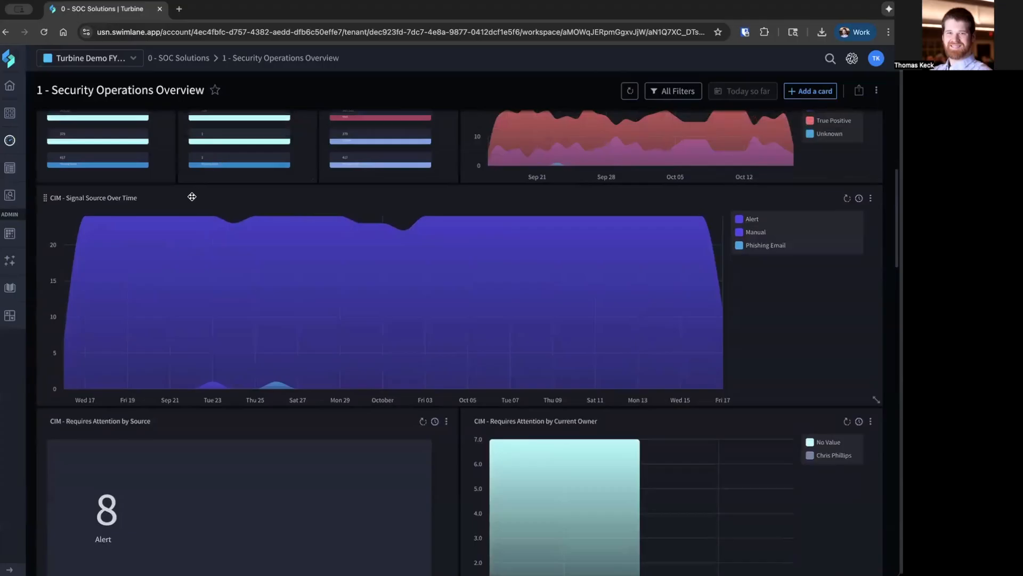
pyautogui.click(871, 202)
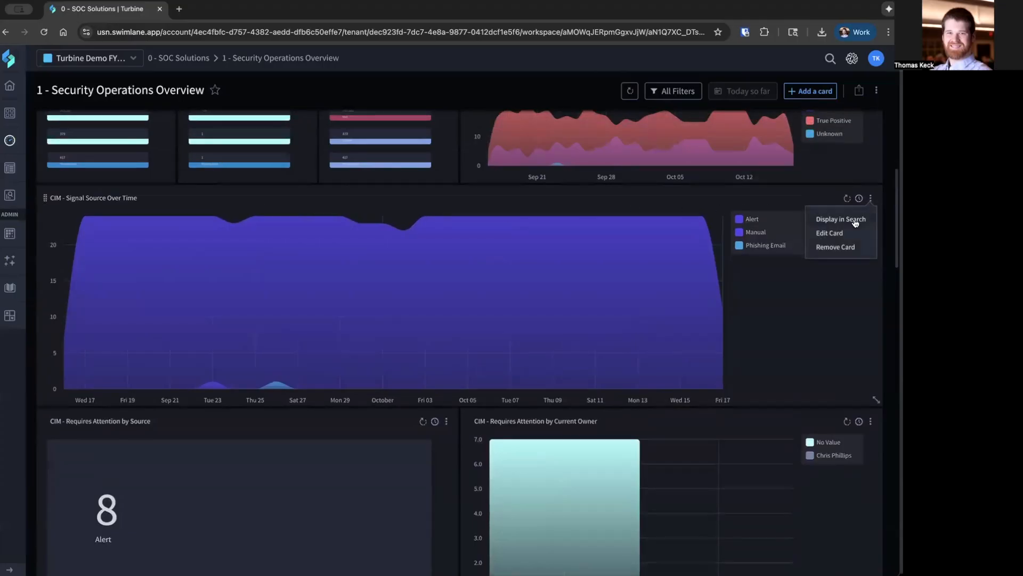
pyautogui.click(856, 221)
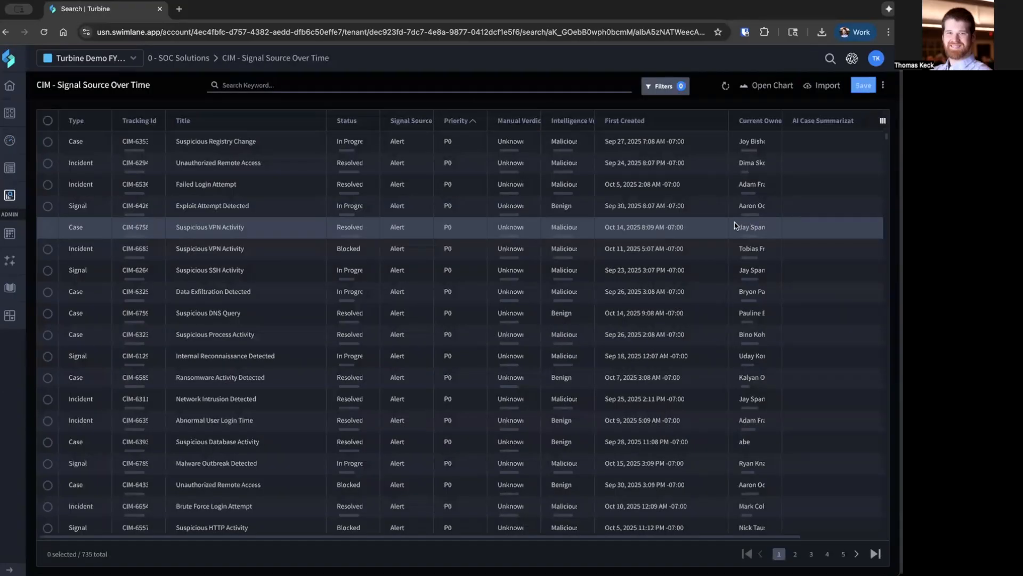
pyautogui.click(771, 89)
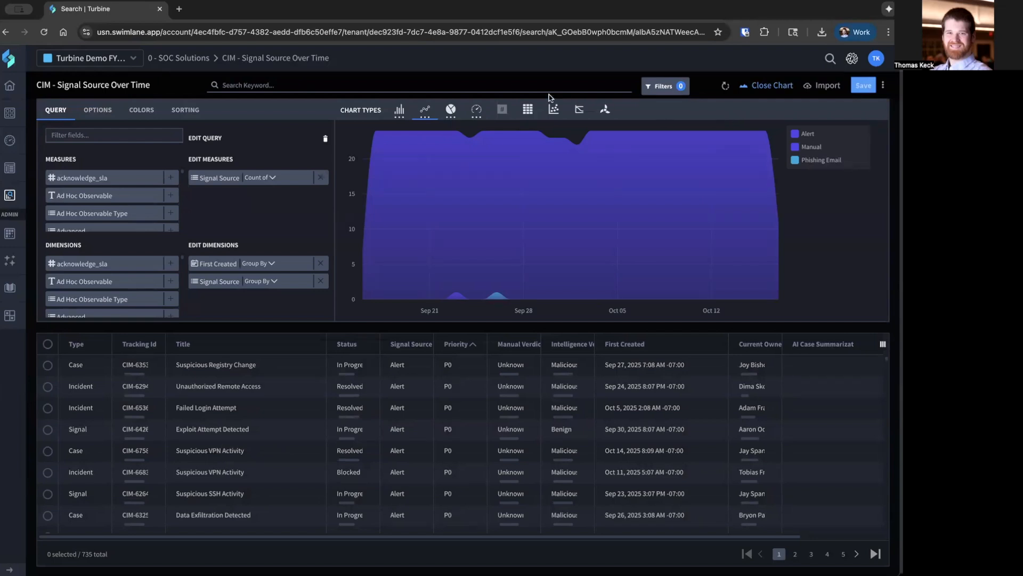
# Filter the records with the condition Status Does Not Equal Resolved and apply it.
pyautogui.click(409, 86)
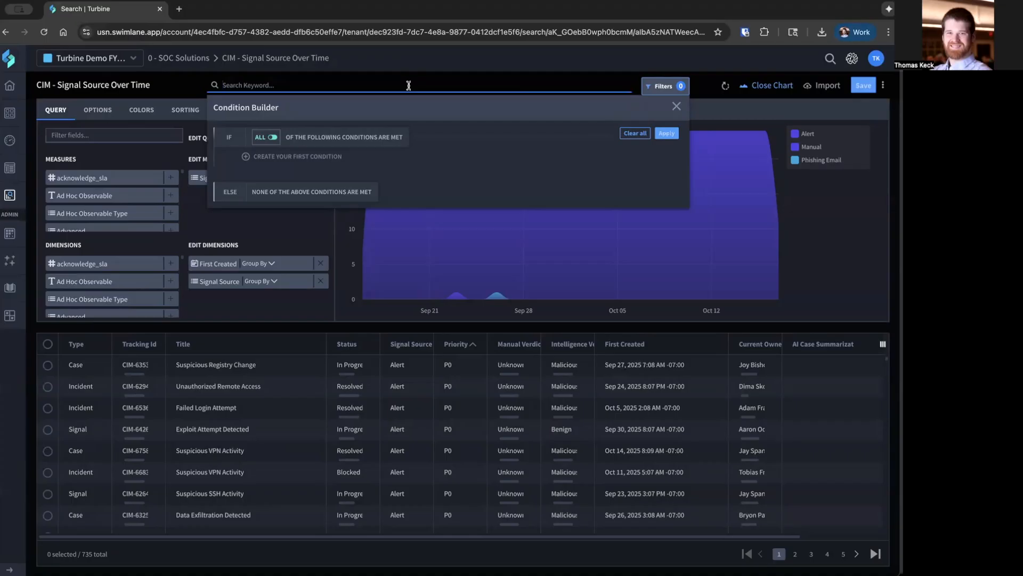
pyautogui.click(318, 158)
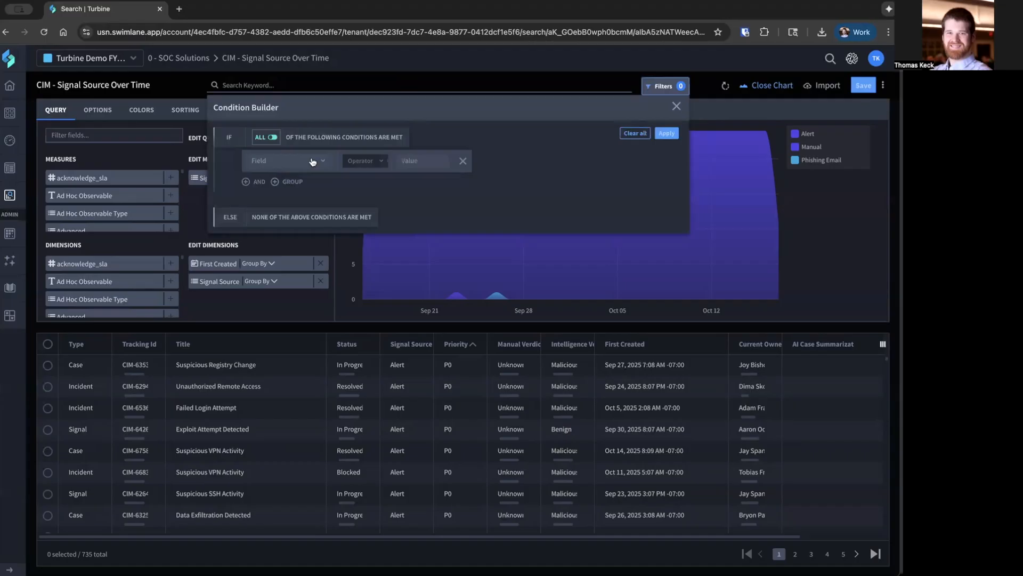
pyautogui.click(312, 161)
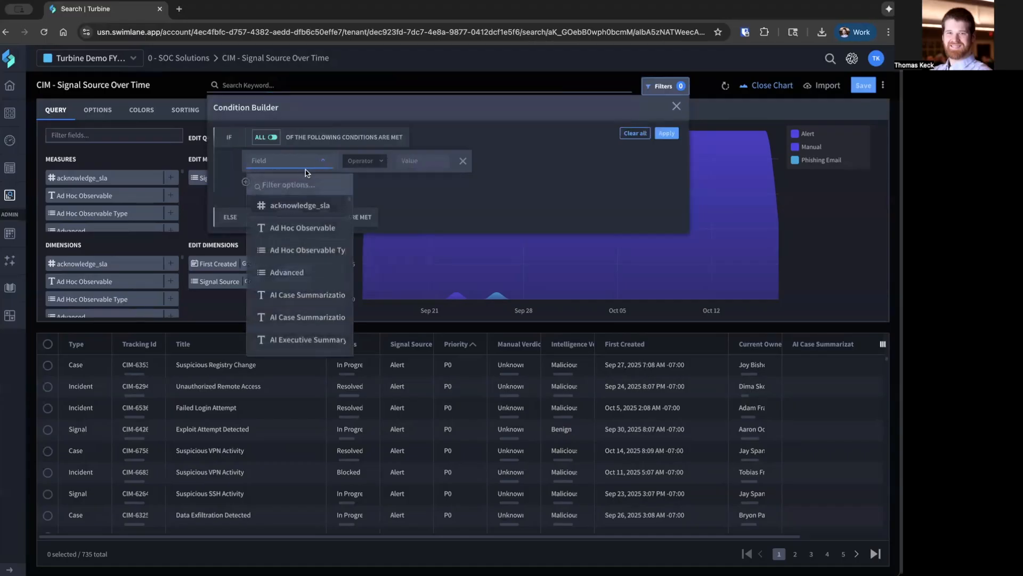
pyautogui.write('status')
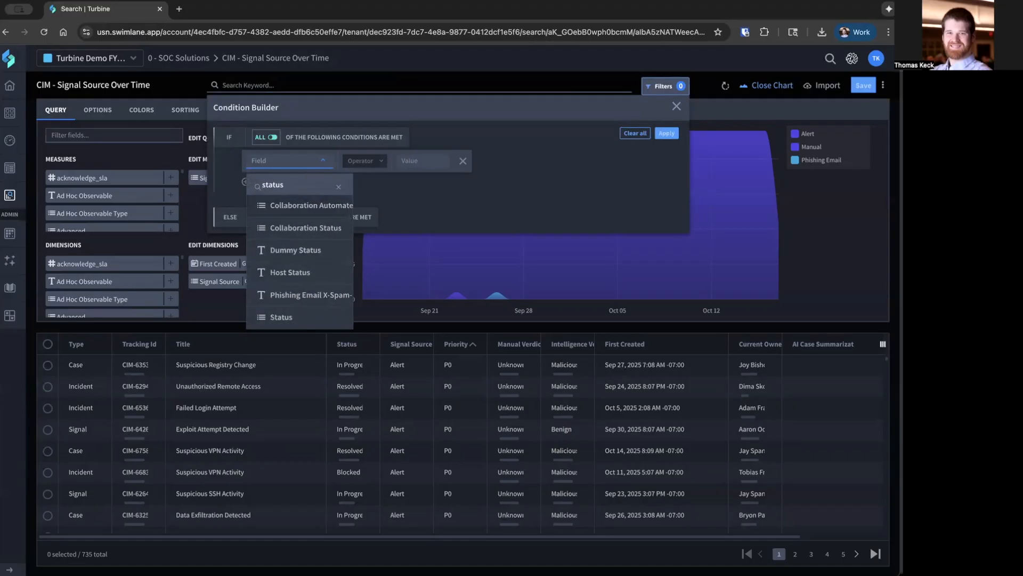
pyautogui.click(287, 317)
pyautogui.click(360, 163)
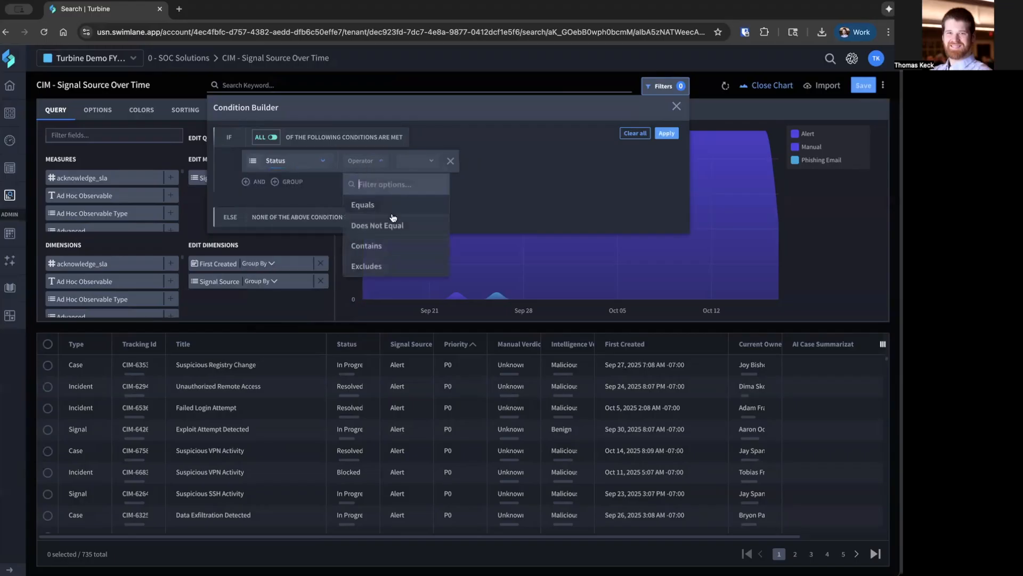
pyautogui.click(392, 224)
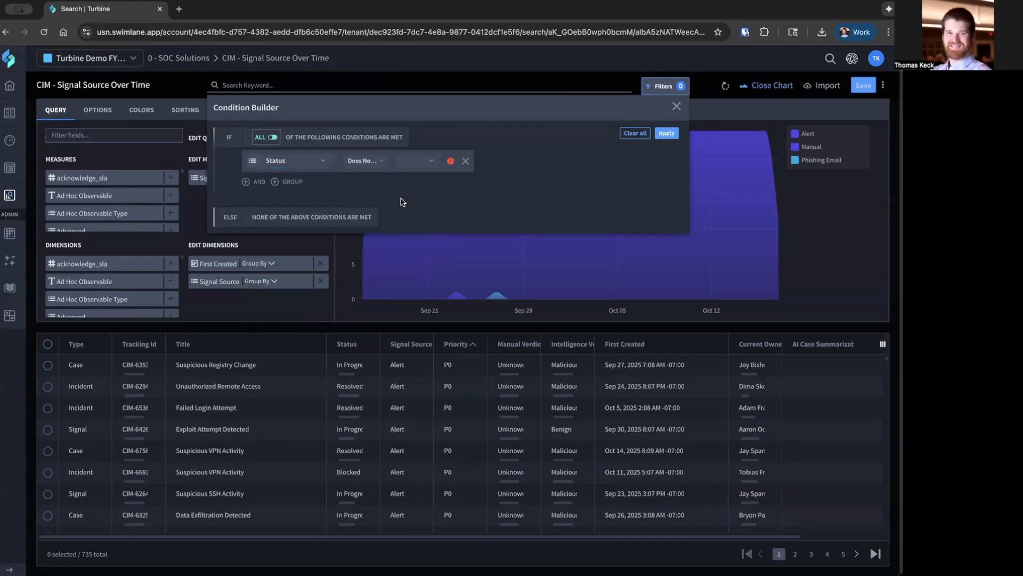
pyautogui.click(418, 162)
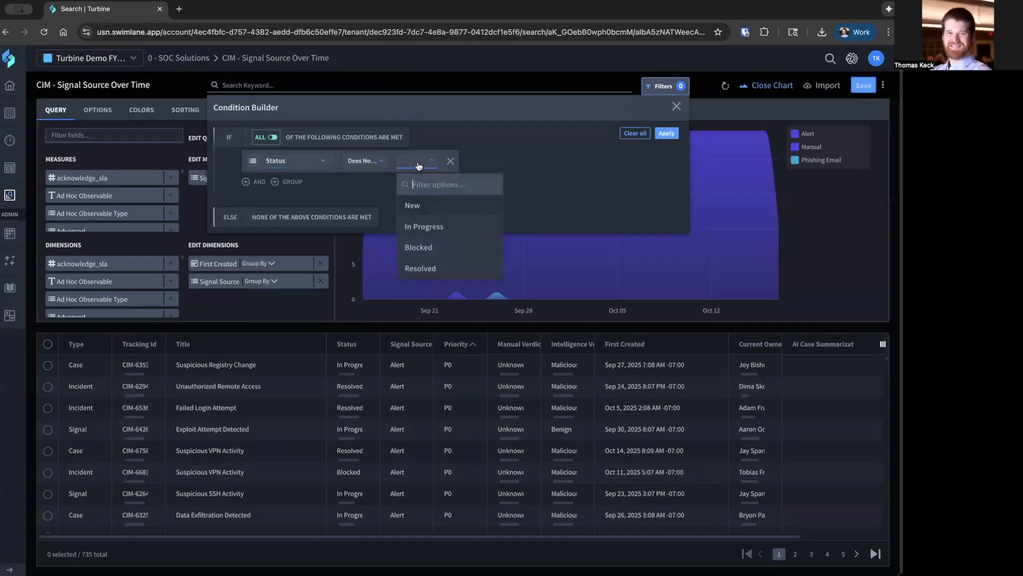
pyautogui.click(435, 270)
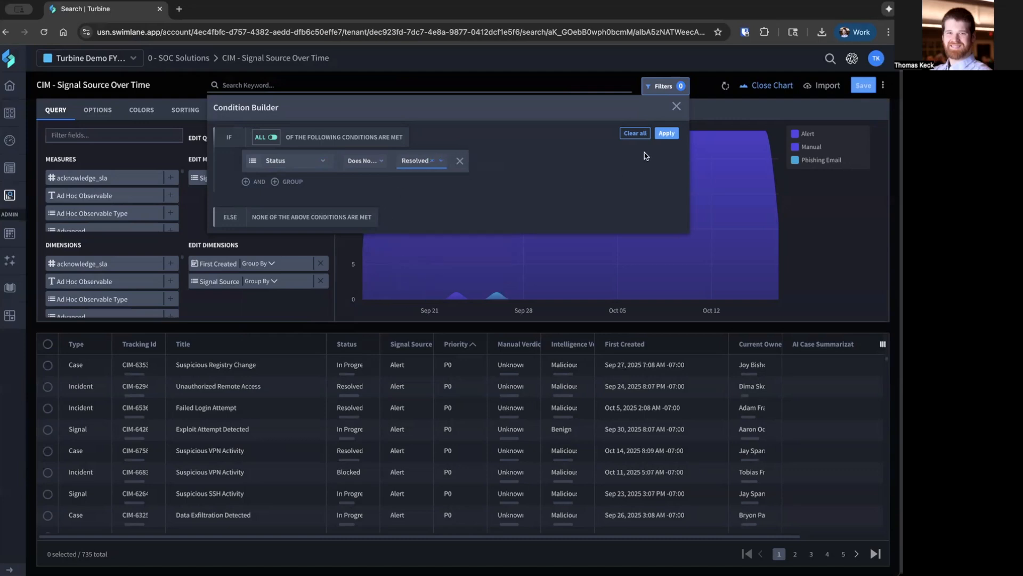
pyautogui.click(664, 134)
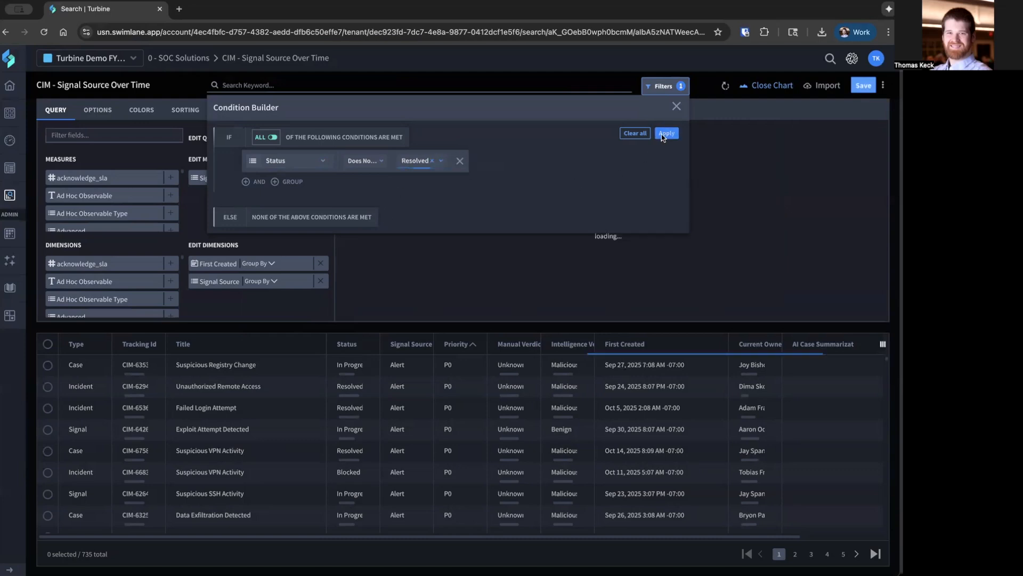
pyautogui.click(698, 109)
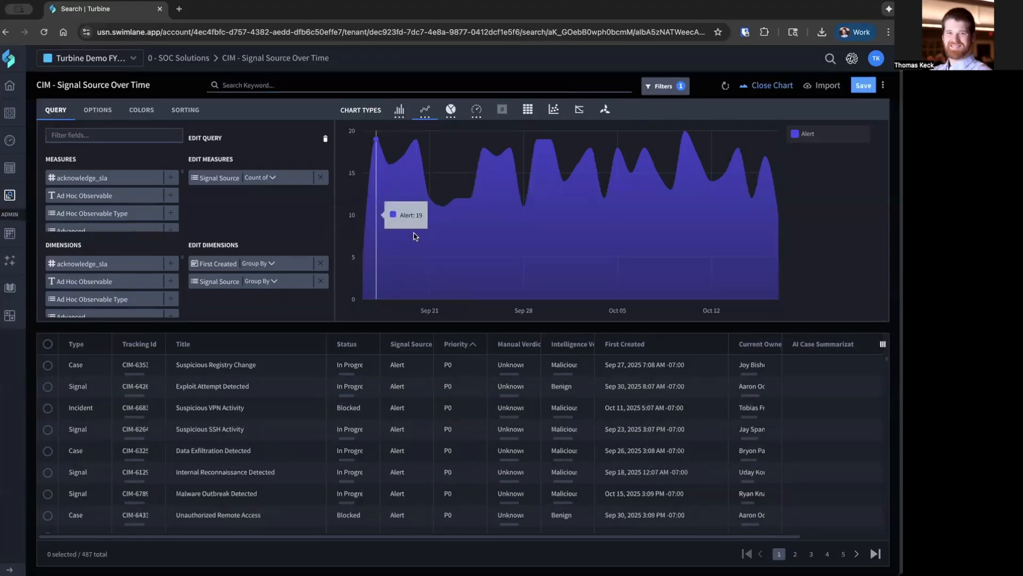
# Clear all filter conditions from the search.
pyautogui.click(659, 88)
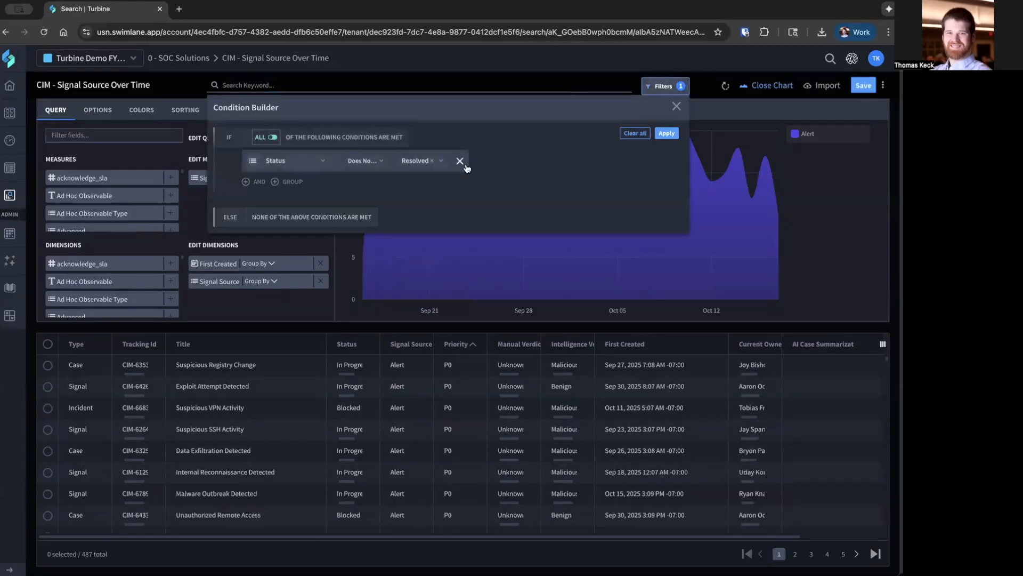
pyautogui.click(633, 133)
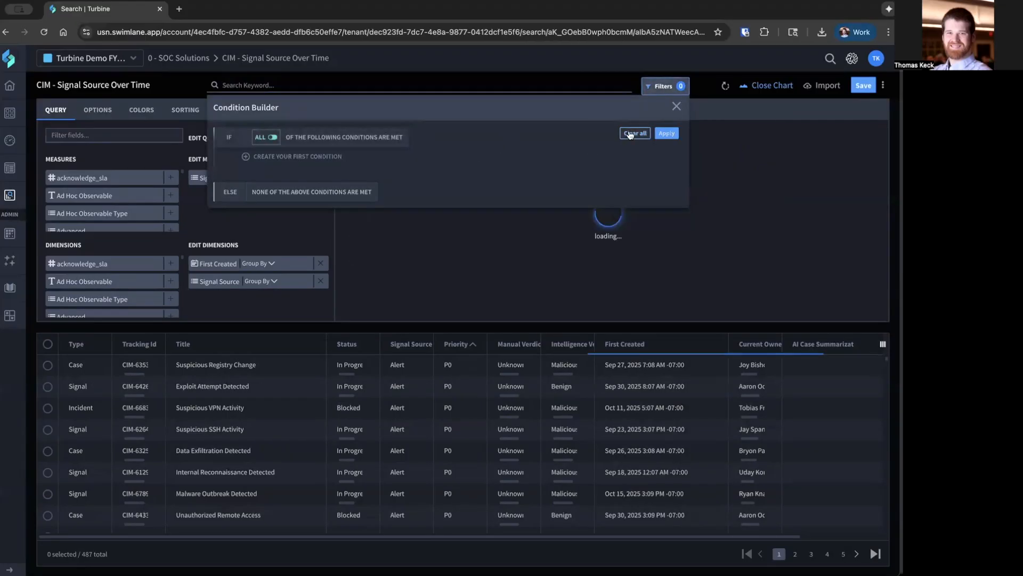
pyautogui.click(704, 113)
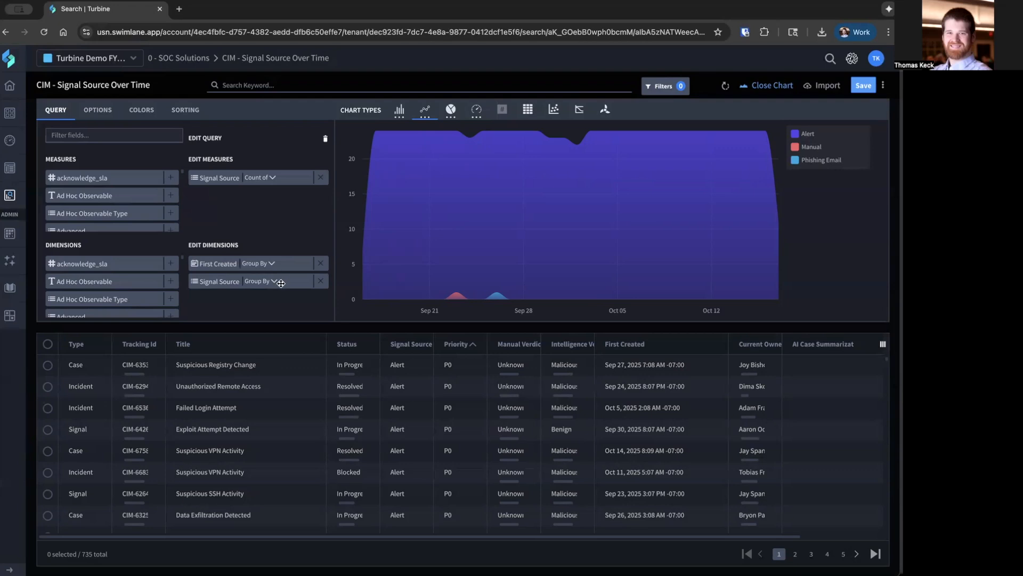
# Remove the Signal Source dimension and change the chart type to a horizontal bar chart.
pyautogui.moveTo(432, 276)
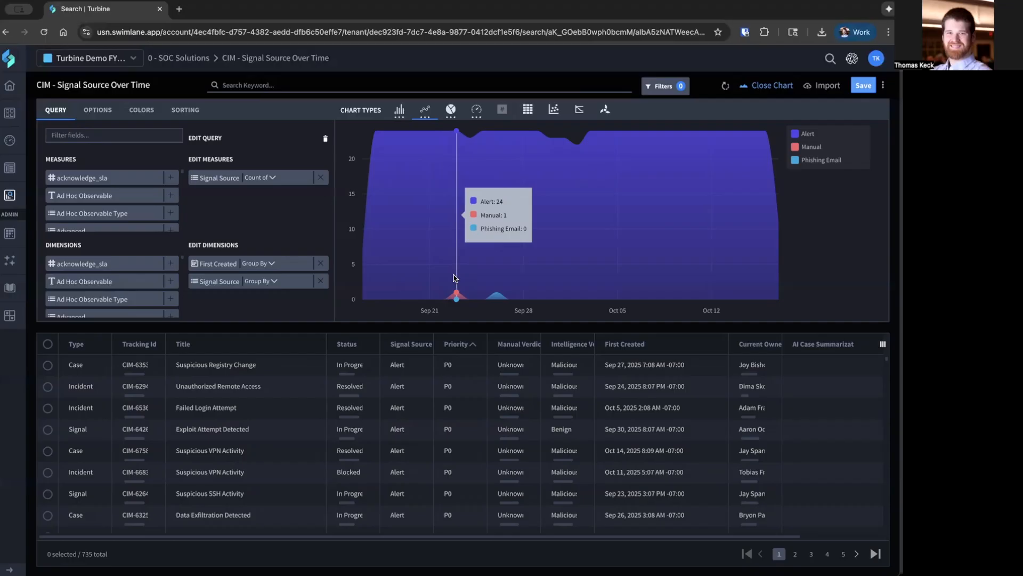
pyautogui.click(321, 281)
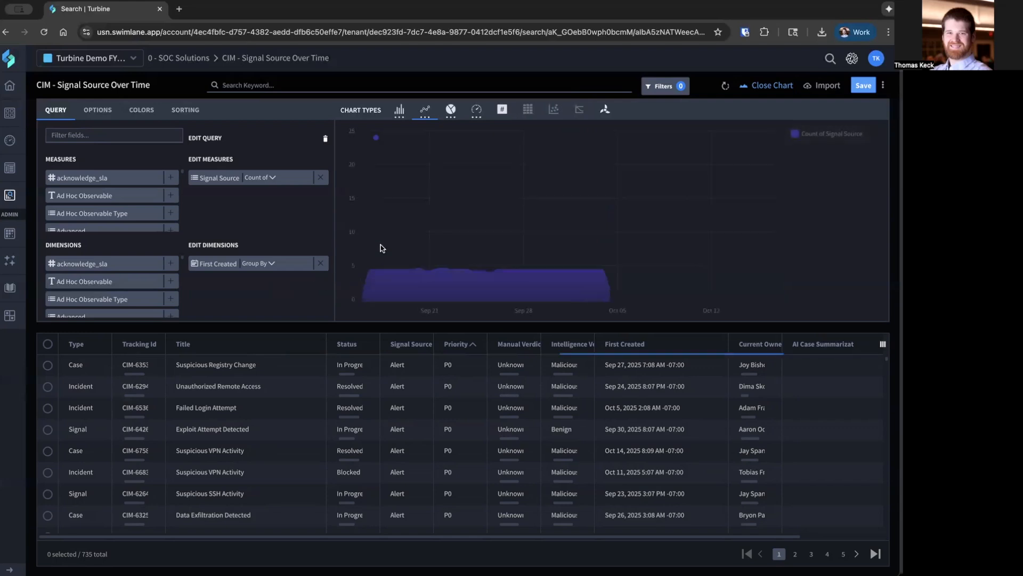
pyautogui.click(399, 110)
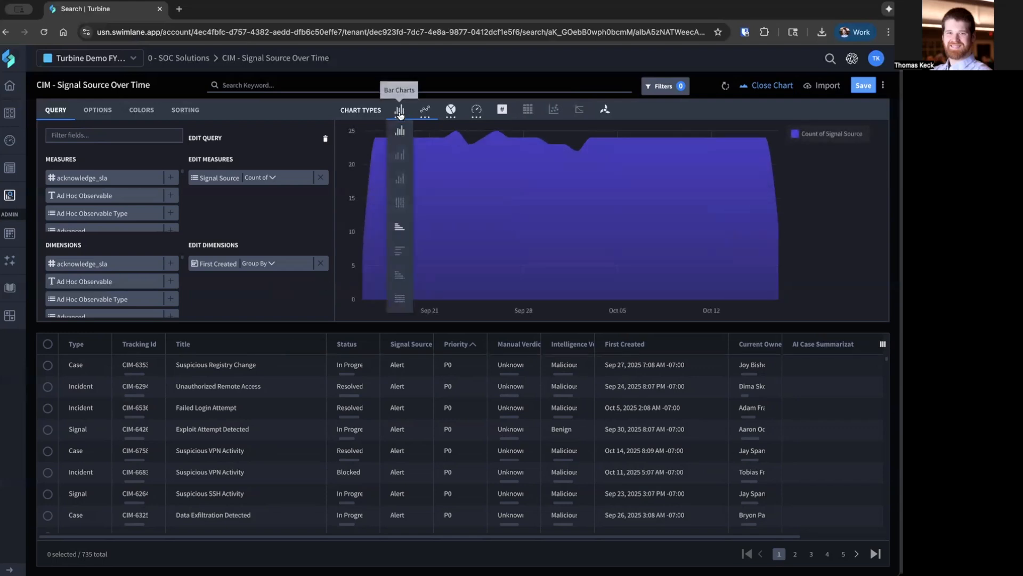
pyautogui.click(392, 226)
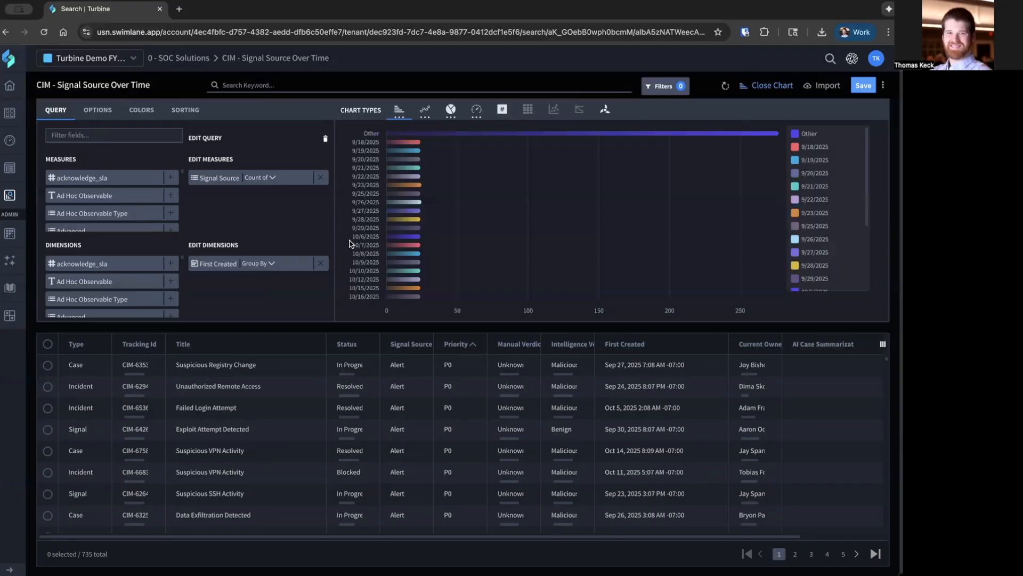
# Group the First Created dimension by day of week and inspect the resulting bars.
pyautogui.click(267, 265)
pyautogui.scroll(-1, 292, 275)
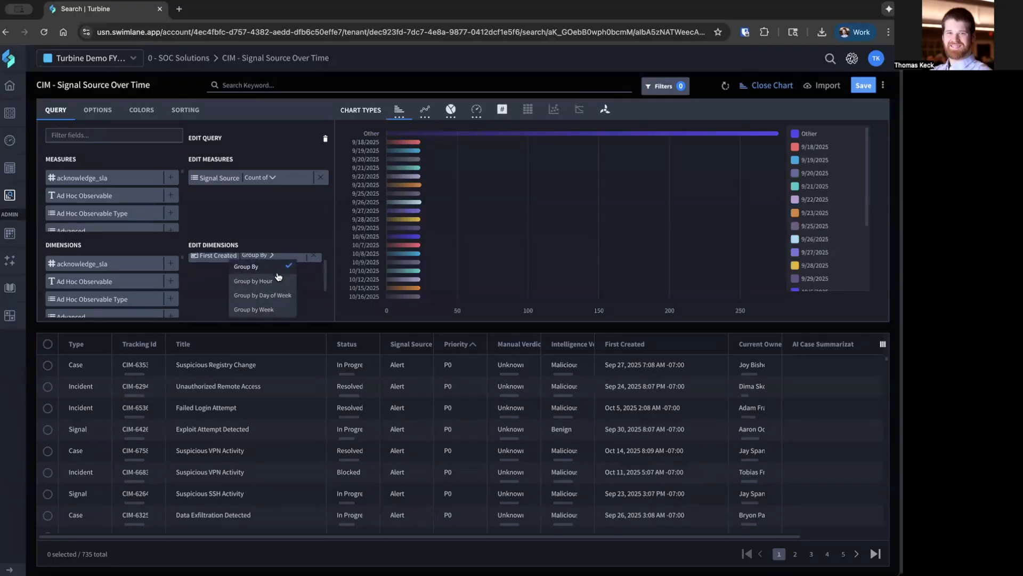
pyautogui.scroll(-1, 277, 284)
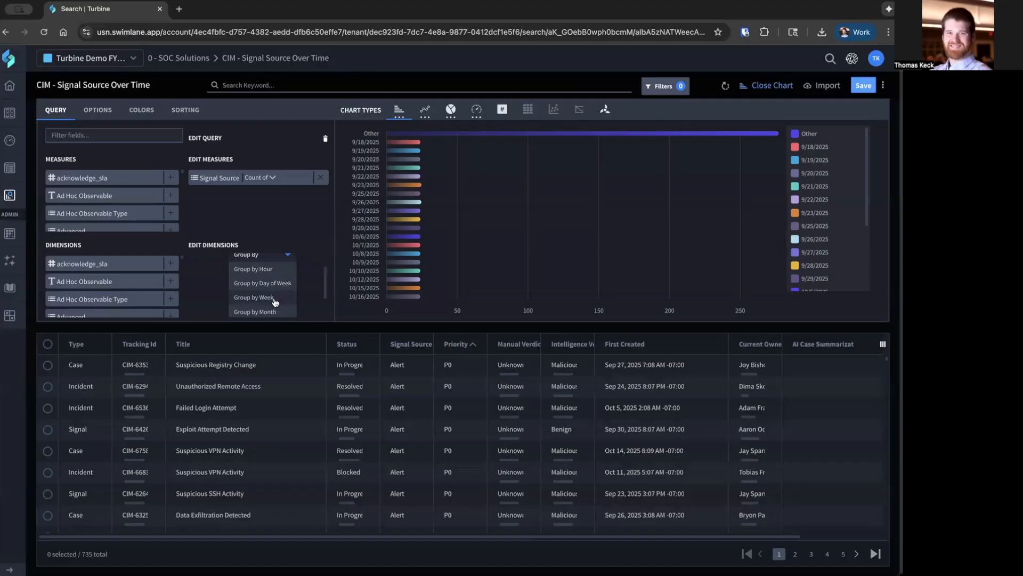
pyautogui.click(272, 283)
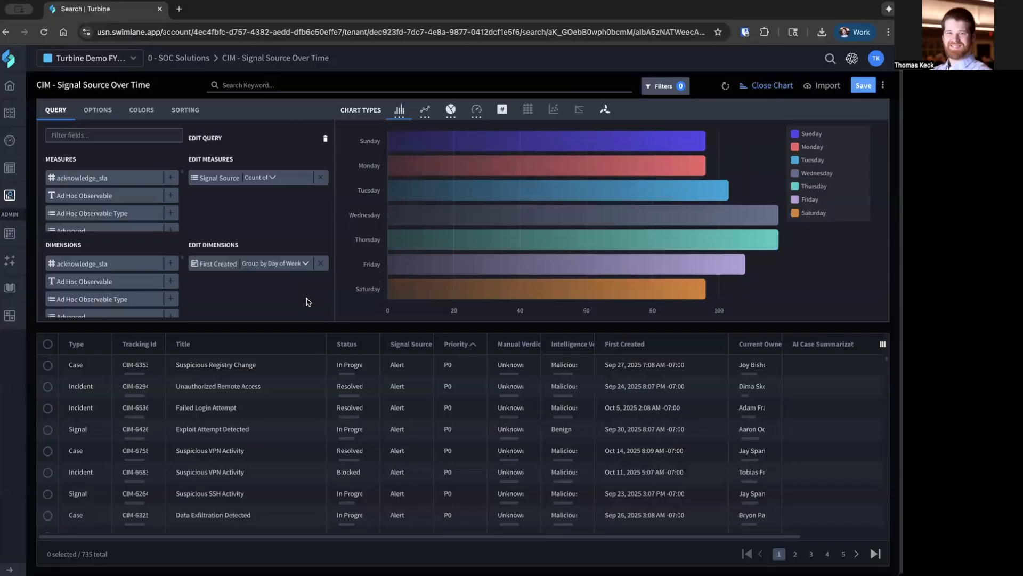
pyautogui.moveTo(459, 138)
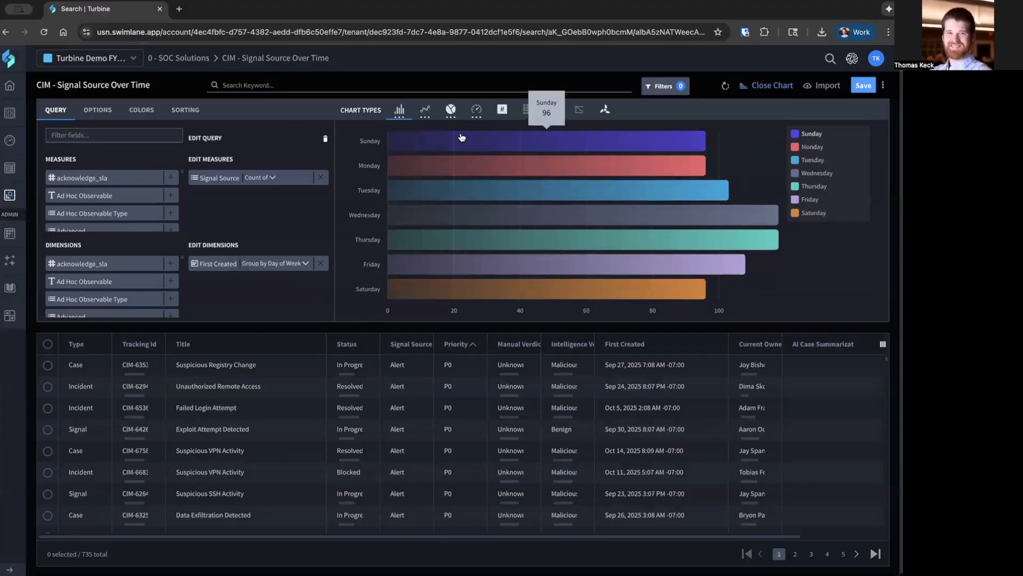
pyautogui.moveTo(453, 195)
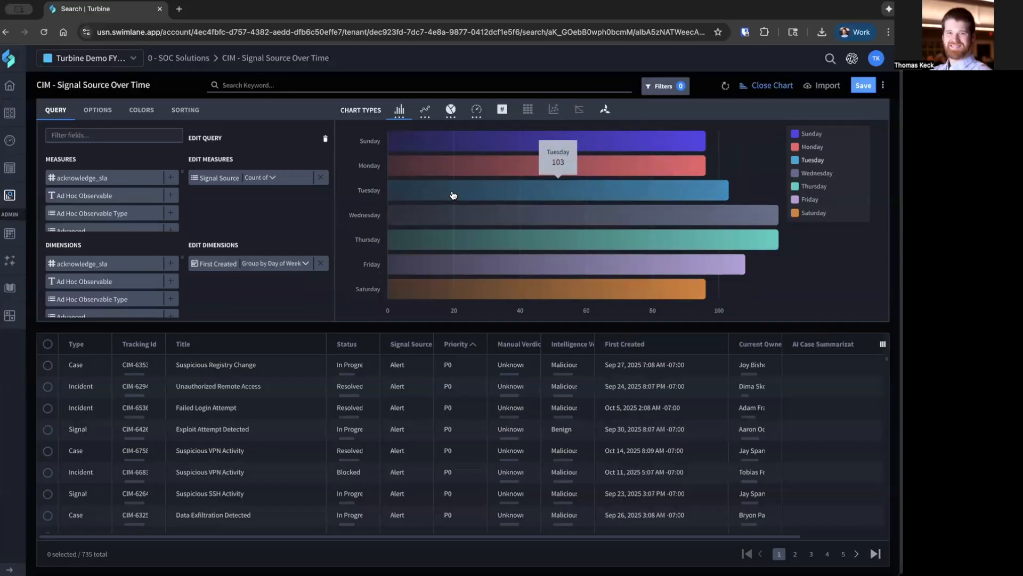
# Clear the Signal Source measure and First Created dimension from the query and add Tracking Id as the measure.
pyautogui.click(322, 179)
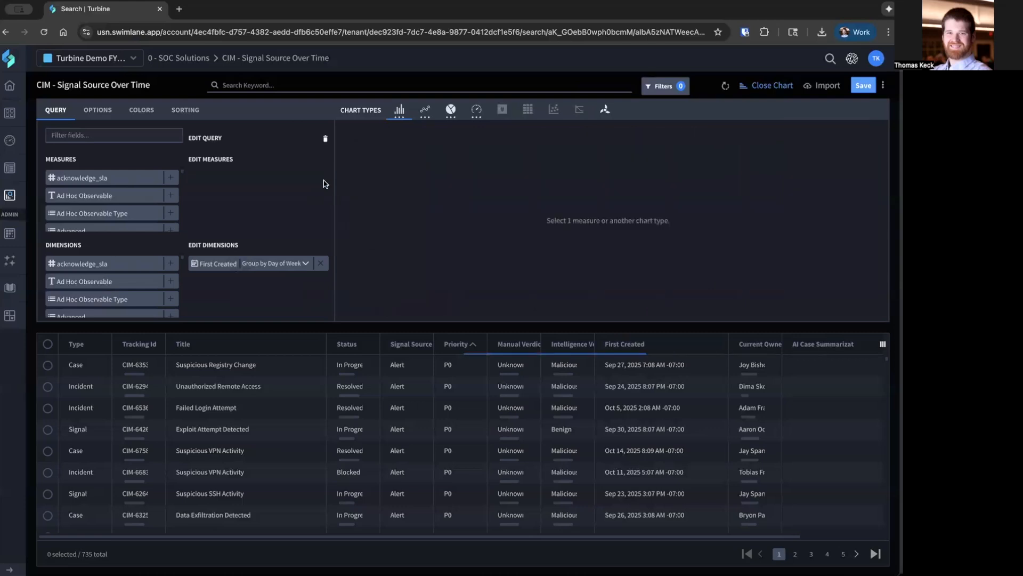
pyautogui.click(320, 263)
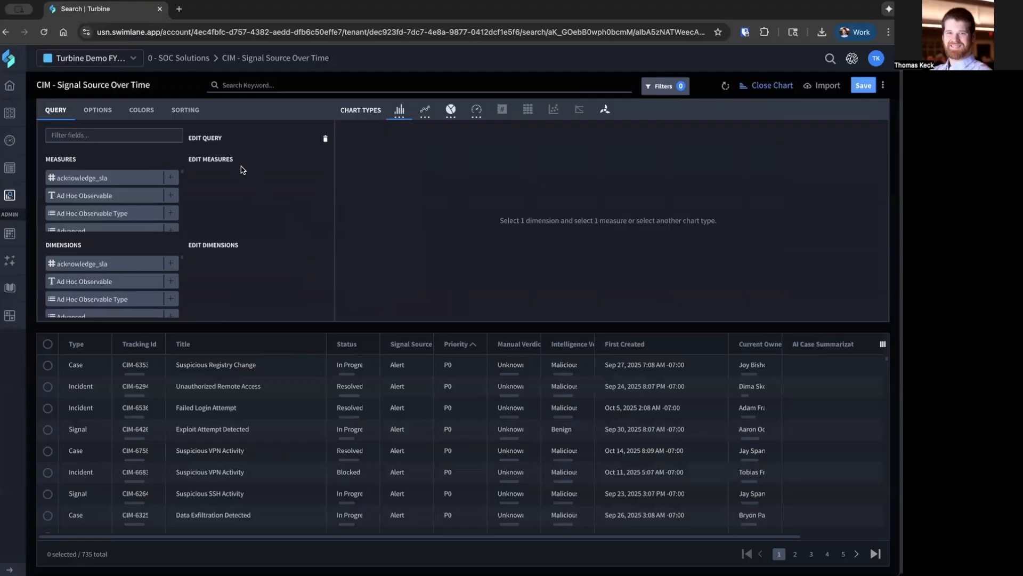
pyautogui.click(139, 135)
pyautogui.write('tracking')
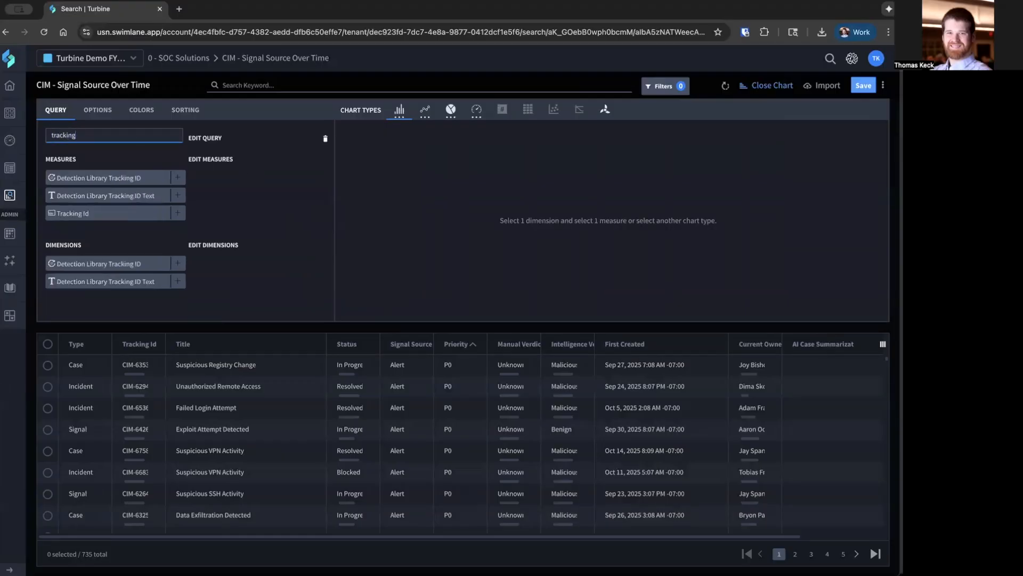
pyautogui.click(177, 213)
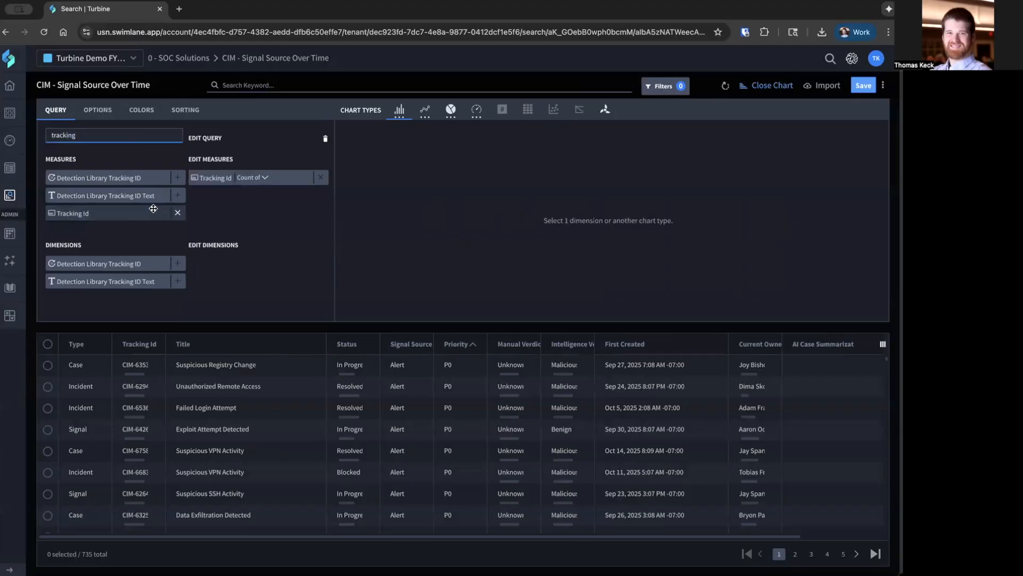
# Add Status as the chart's dimension and inspect the bars for the individual statuses.
pyautogui.moveTo(92, 137); pyautogui.dragTo(51, 137)
pyautogui.write('status')
pyautogui.scroll(-3, 141, 293)
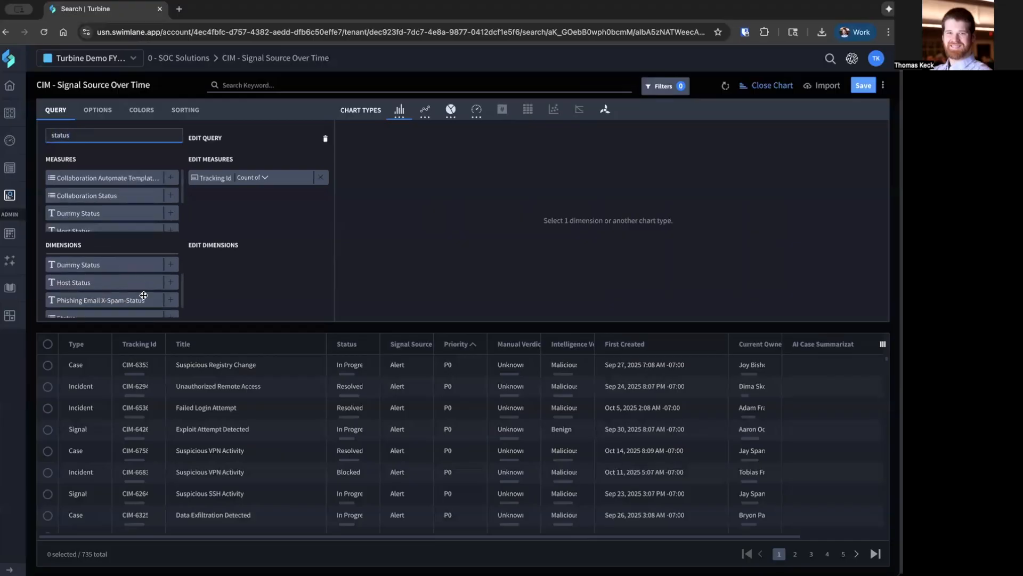
pyautogui.click(170, 307)
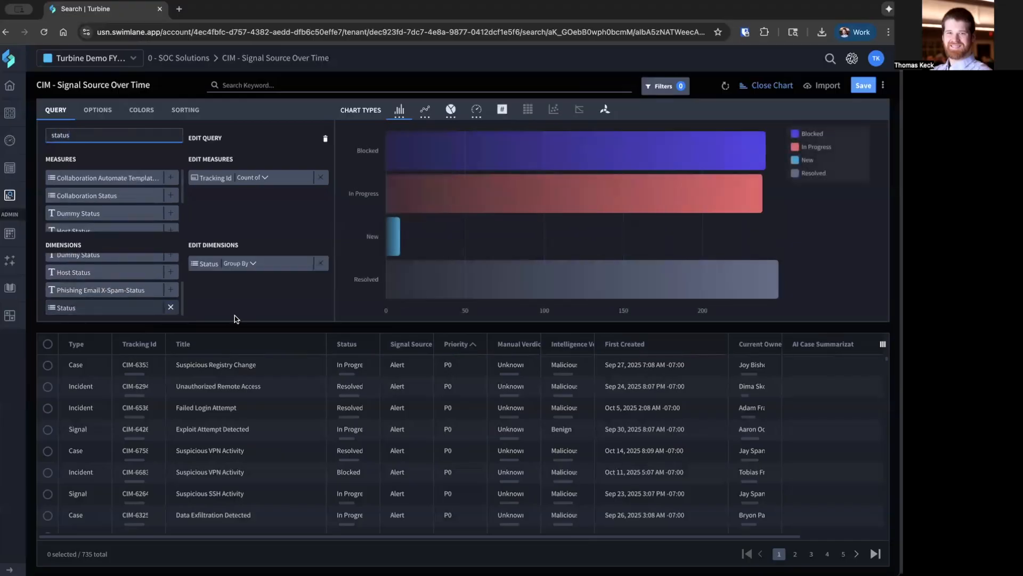
pyautogui.moveTo(406, 201)
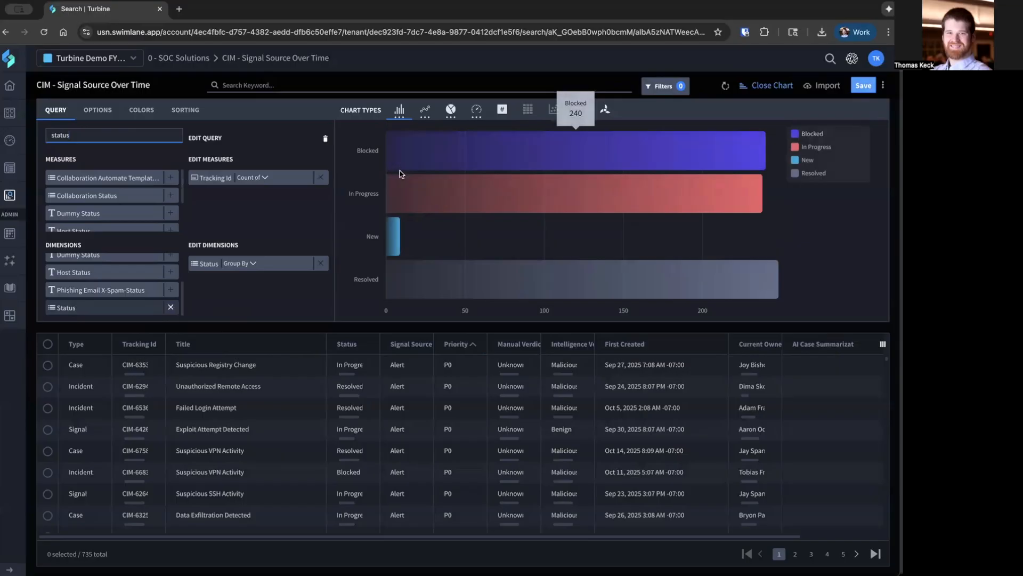
pyautogui.moveTo(404, 283)
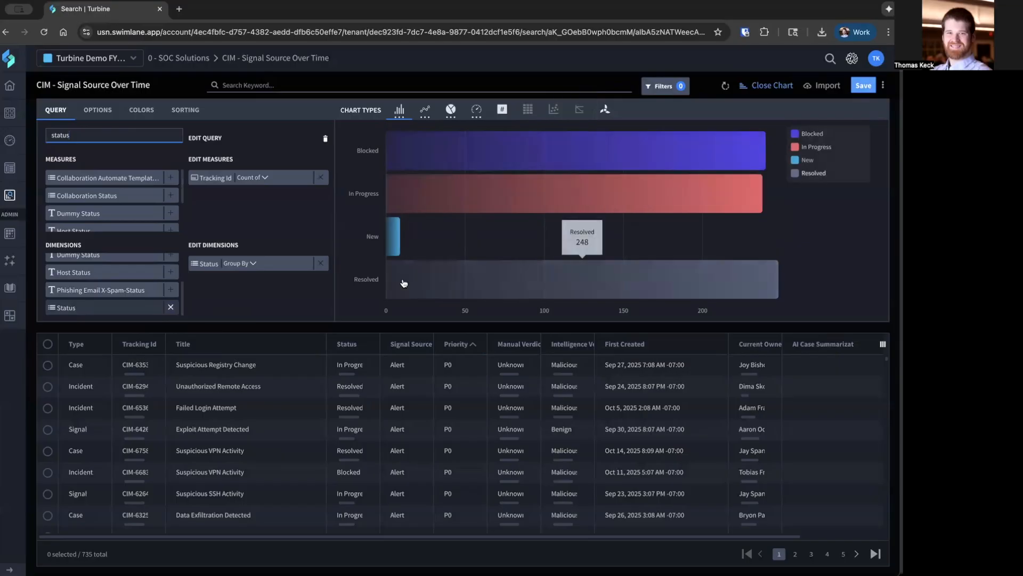
# Add a filter condition on the Status field that excludes Resolved records and apply it to the report.
pyautogui.click(267, 85)
pyautogui.click(295, 158)
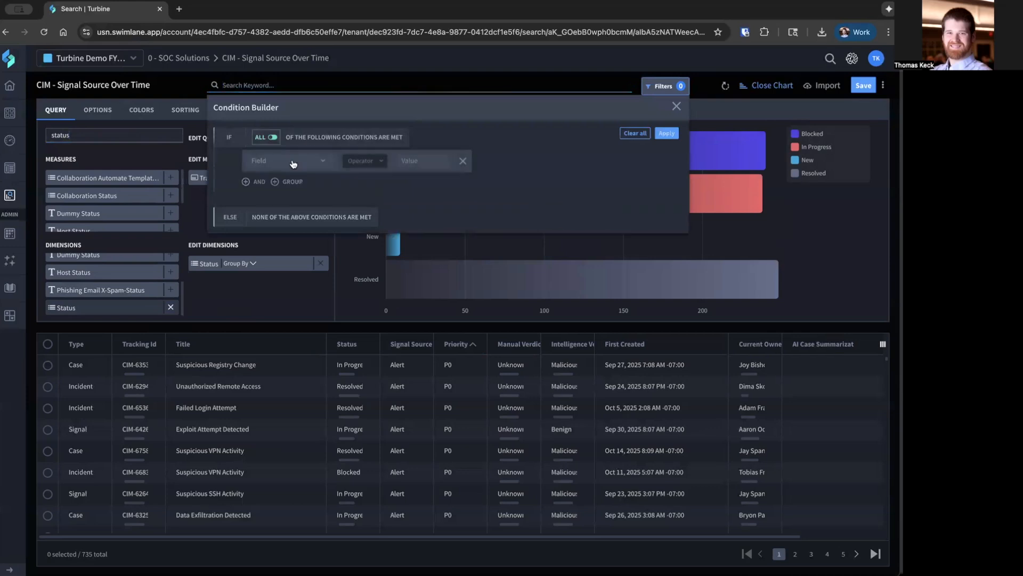
pyautogui.click(294, 162)
pyautogui.write('status')
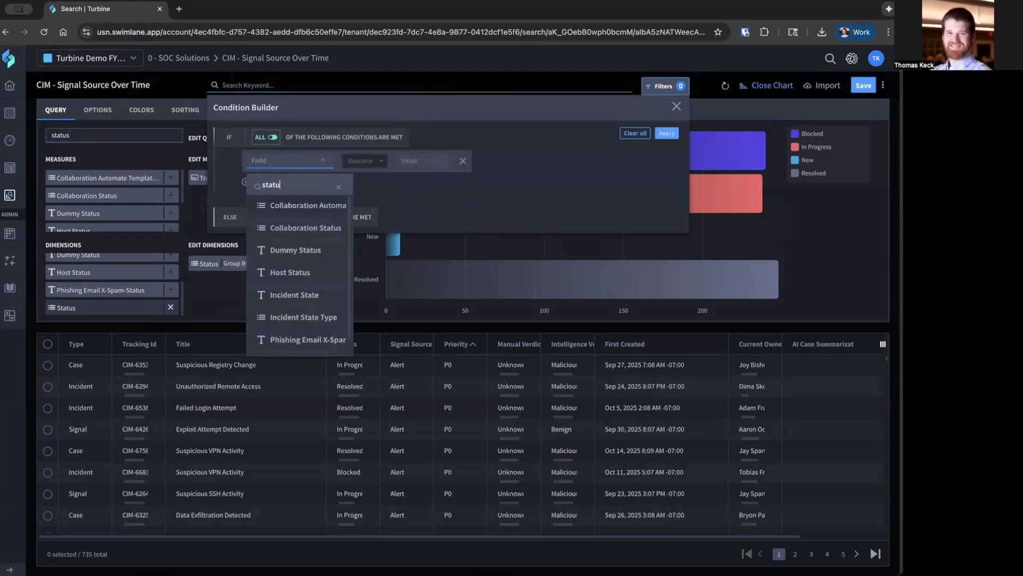
pyautogui.click(288, 319)
pyautogui.click(373, 162)
pyautogui.click(378, 225)
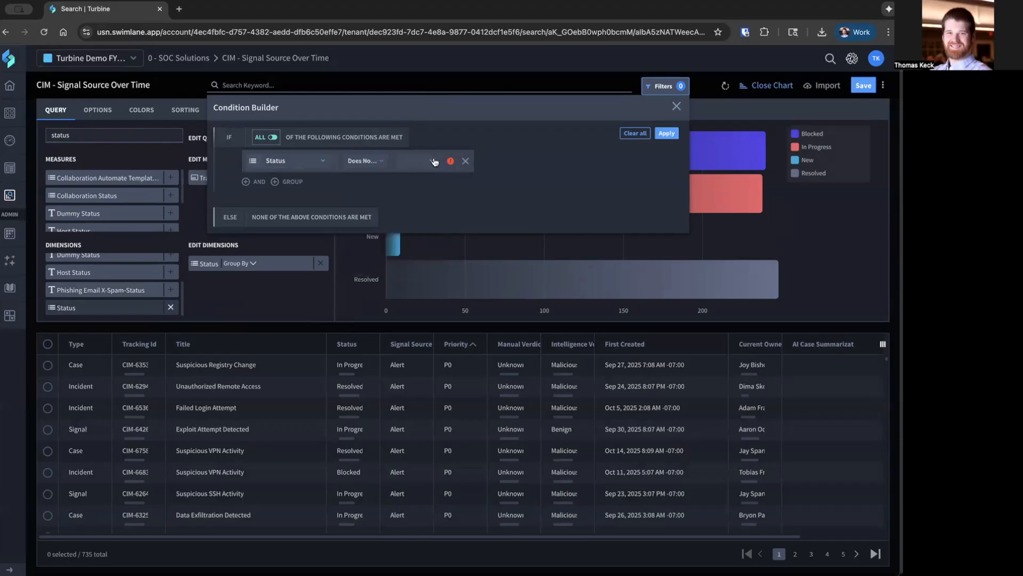
pyautogui.click(431, 161)
pyautogui.click(426, 266)
pyautogui.click(665, 132)
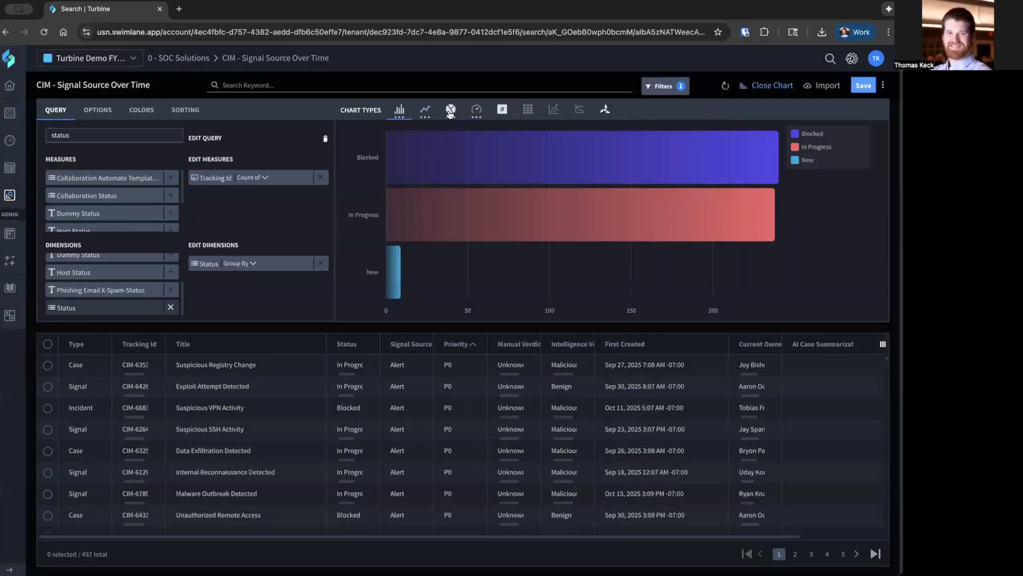
# Preview the filtered status counts as a pie chart and switch the chart type to Number Card.
pyautogui.click(452, 130)
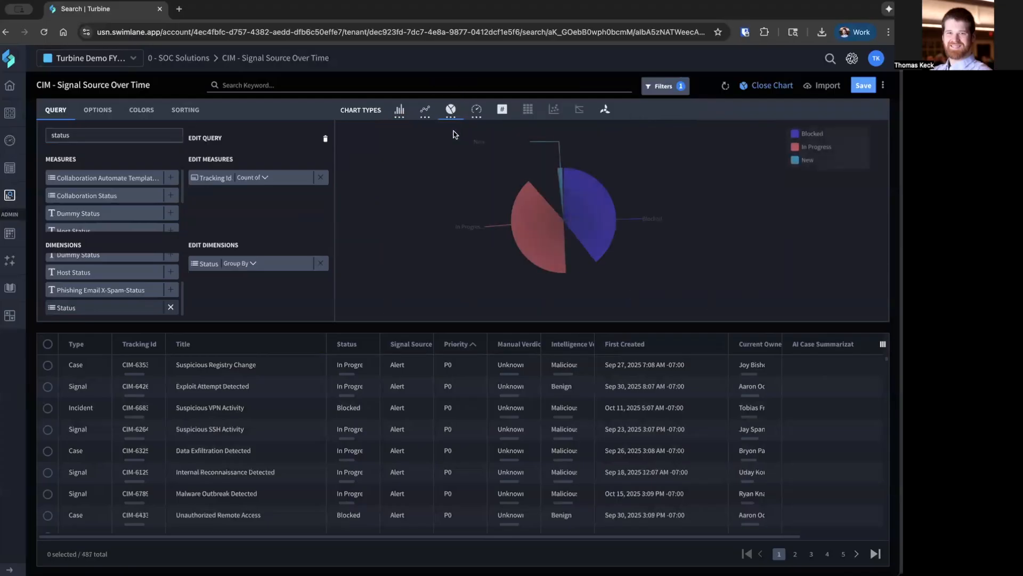
pyautogui.click(502, 111)
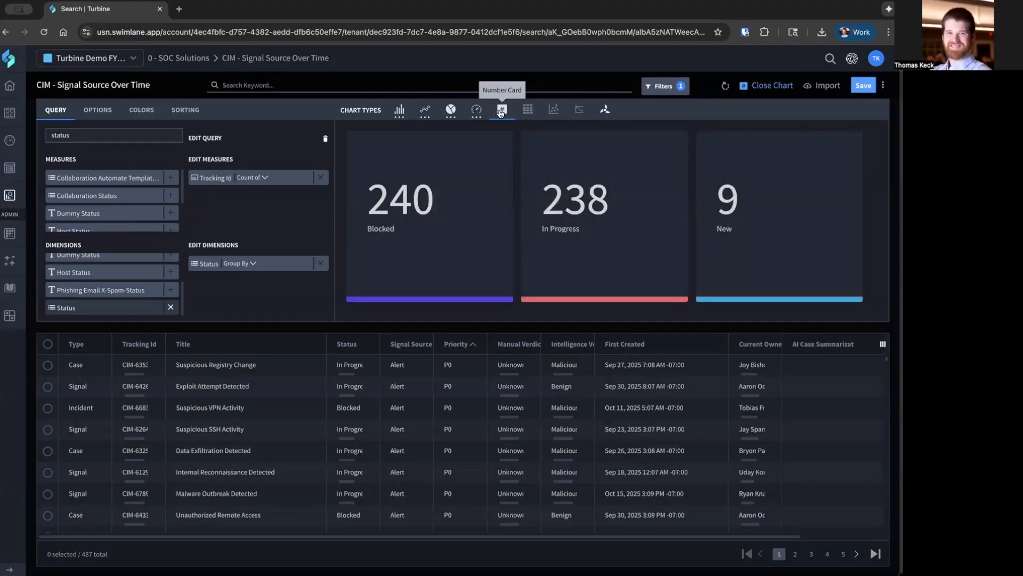
# Open the report's scheduling options, review the settings and report preview, and close them without saving a schedule.
pyautogui.click(883, 87)
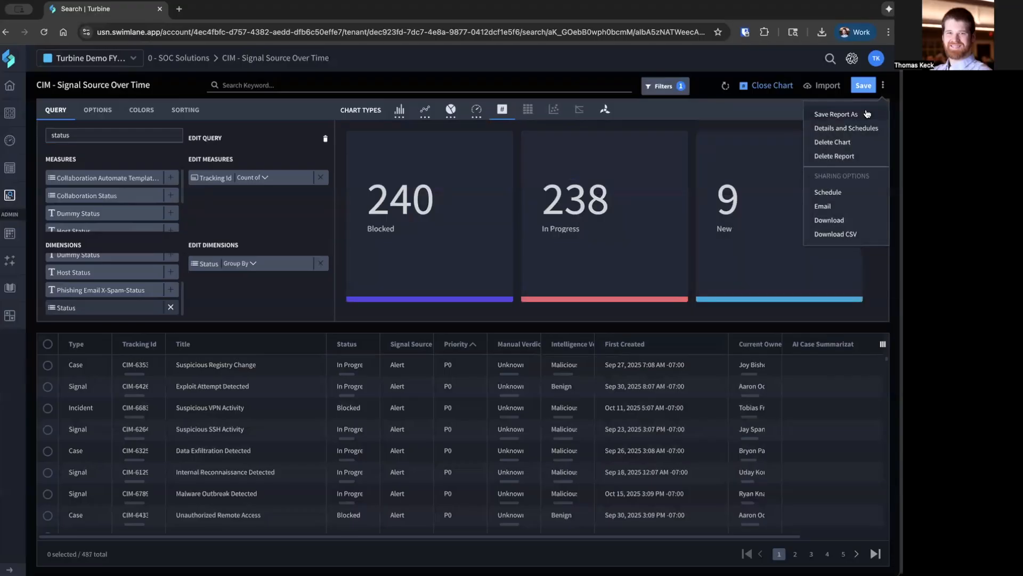
pyautogui.click(834, 192)
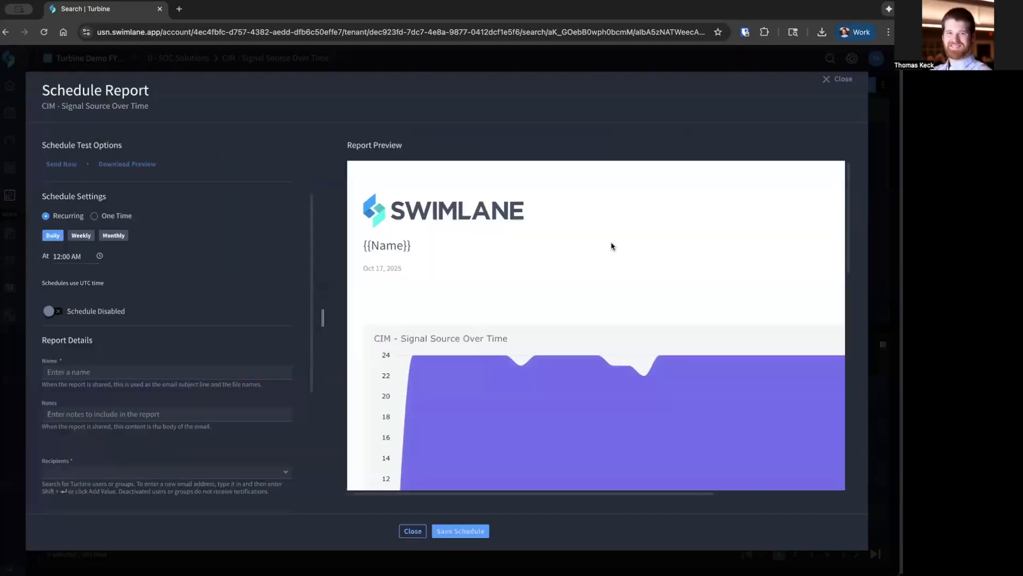
pyautogui.scroll(-2, 358, 279)
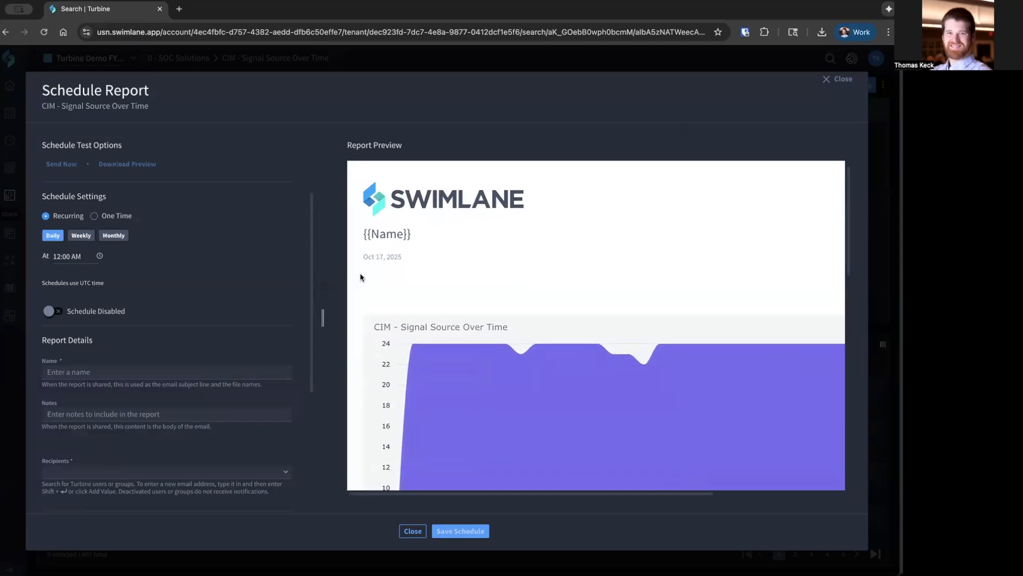
pyautogui.scroll(-5, 361, 277)
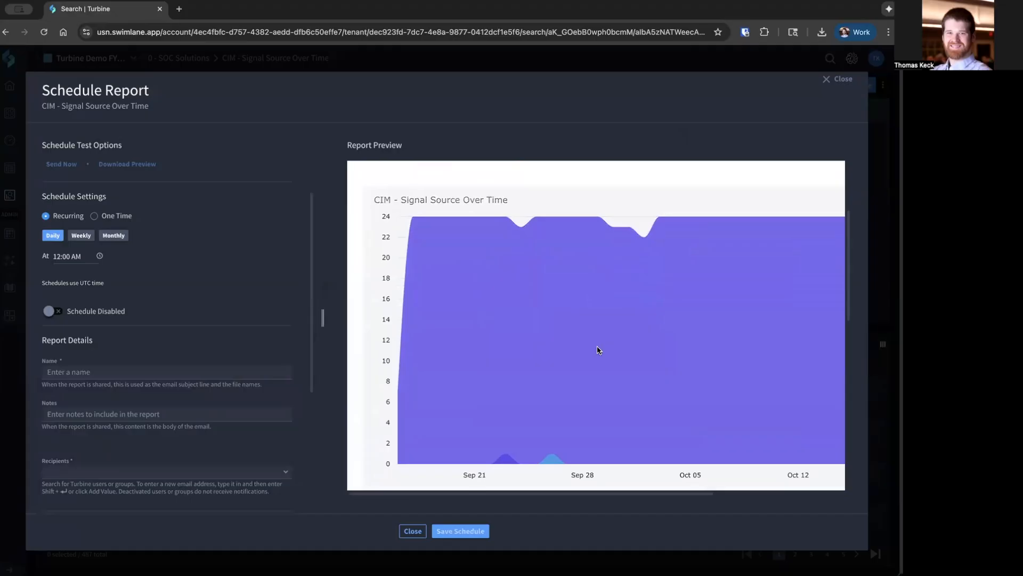
pyautogui.scroll(-5, 599, 348)
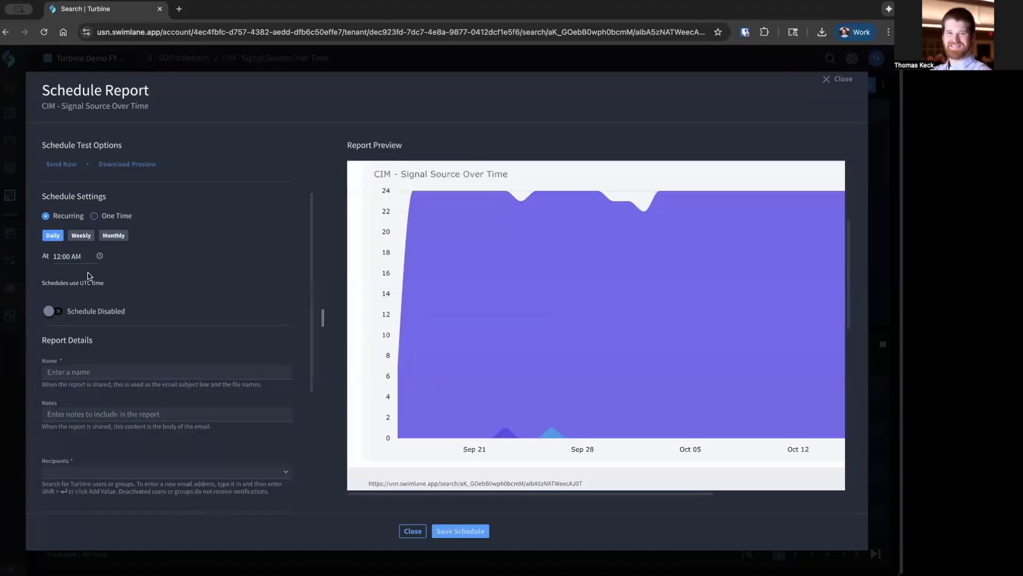
pyautogui.click(412, 531)
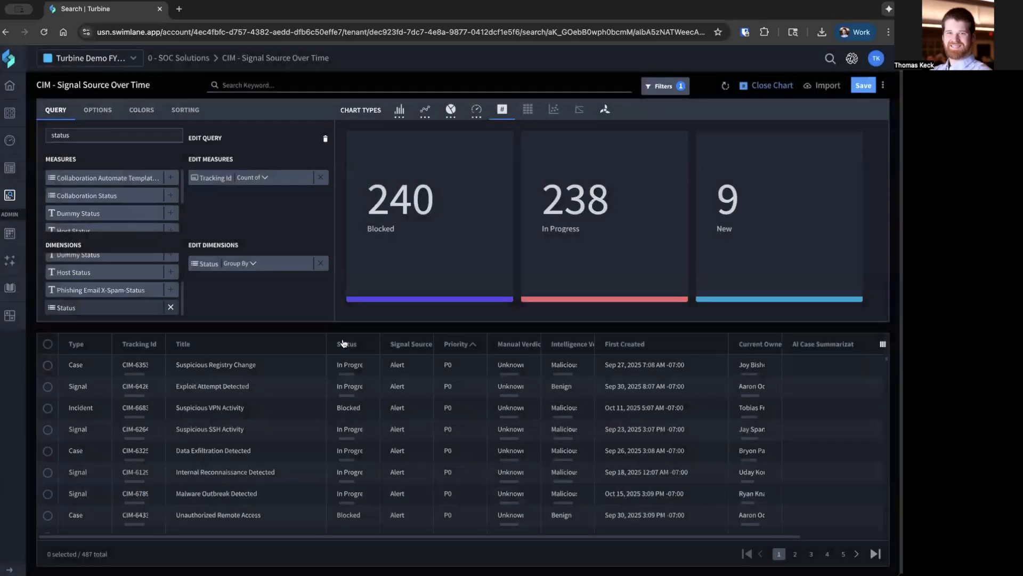